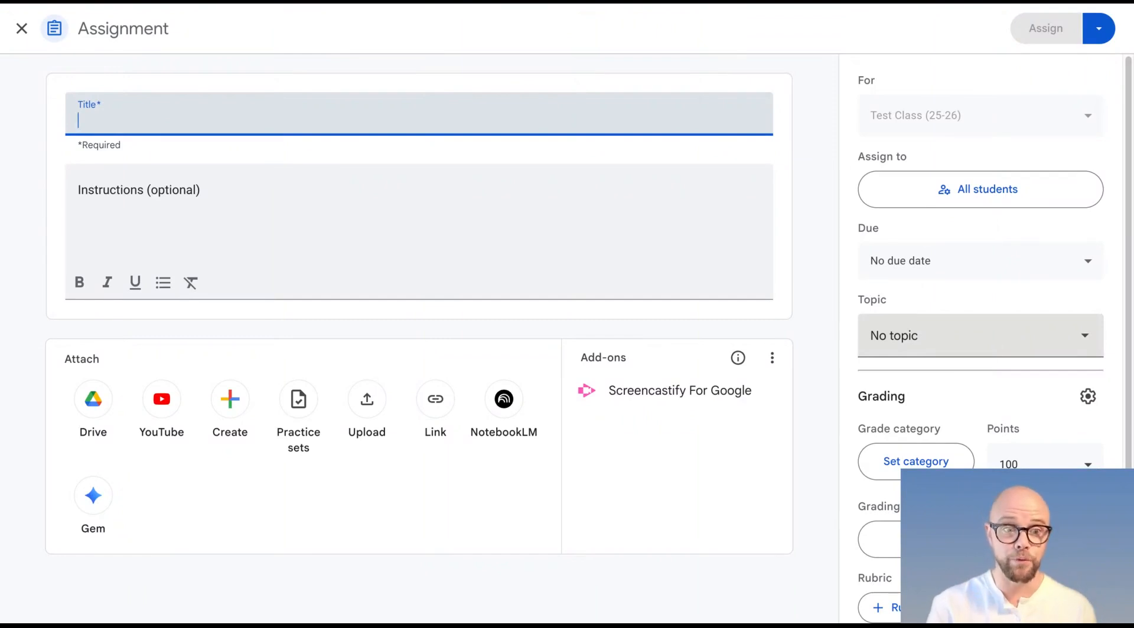
- Title the assignment "Mixed Number to Improper Fractions Calculator on Scratch with Video Questions"
click(431, 150)
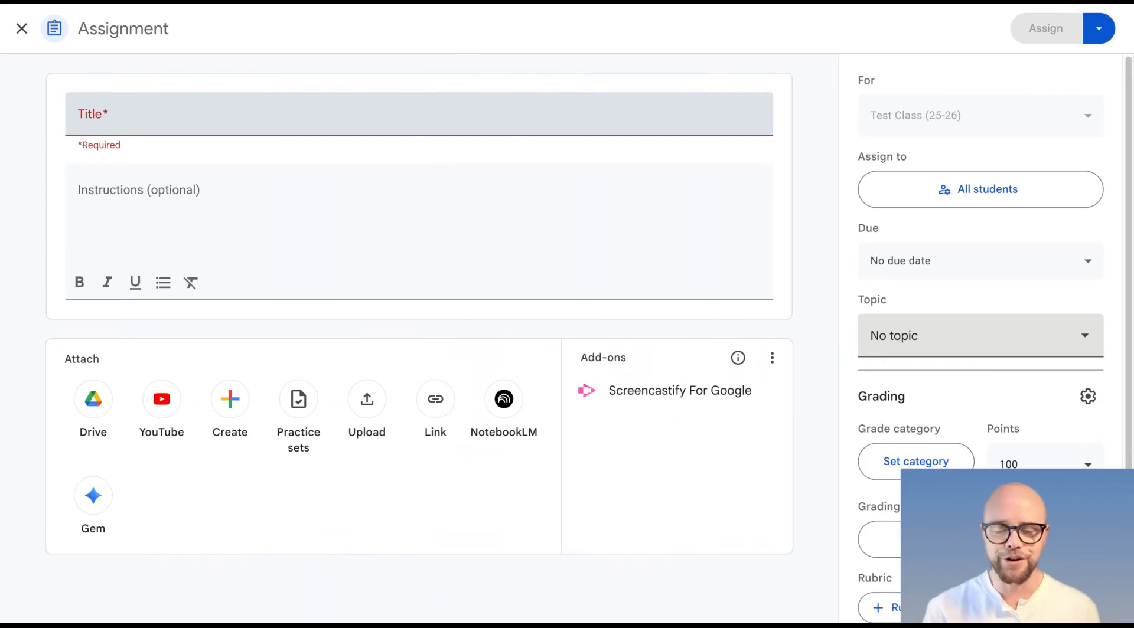
click(375, 113)
text(MIxe)
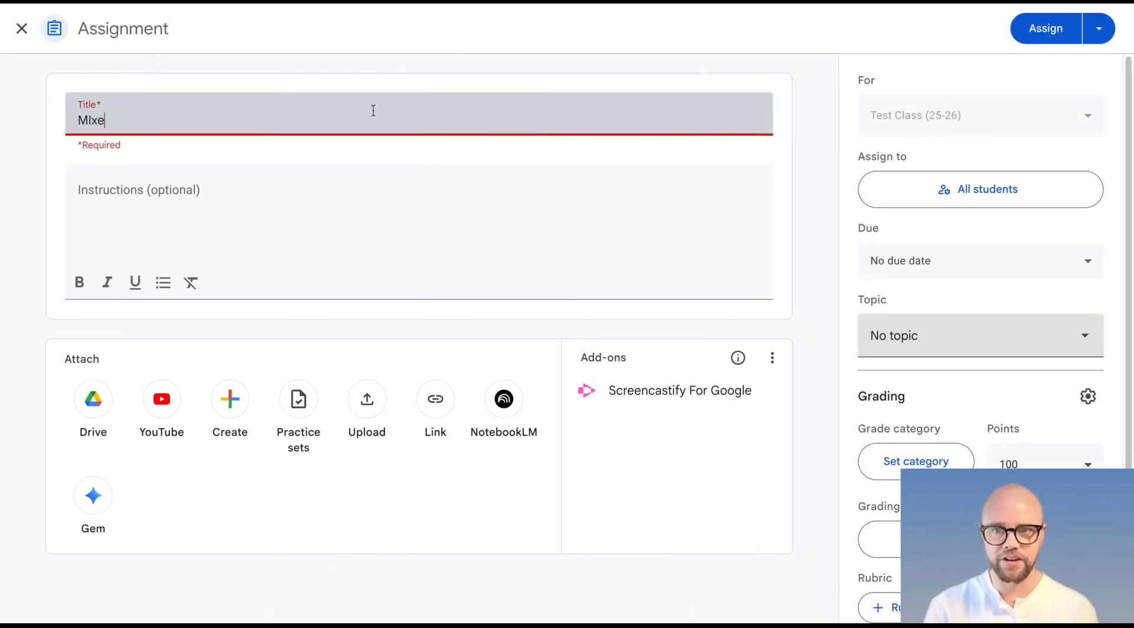
key(ctrl+a)
text(Mixed Number to Improper Fractions Calculator on Scratch with Video Questions)
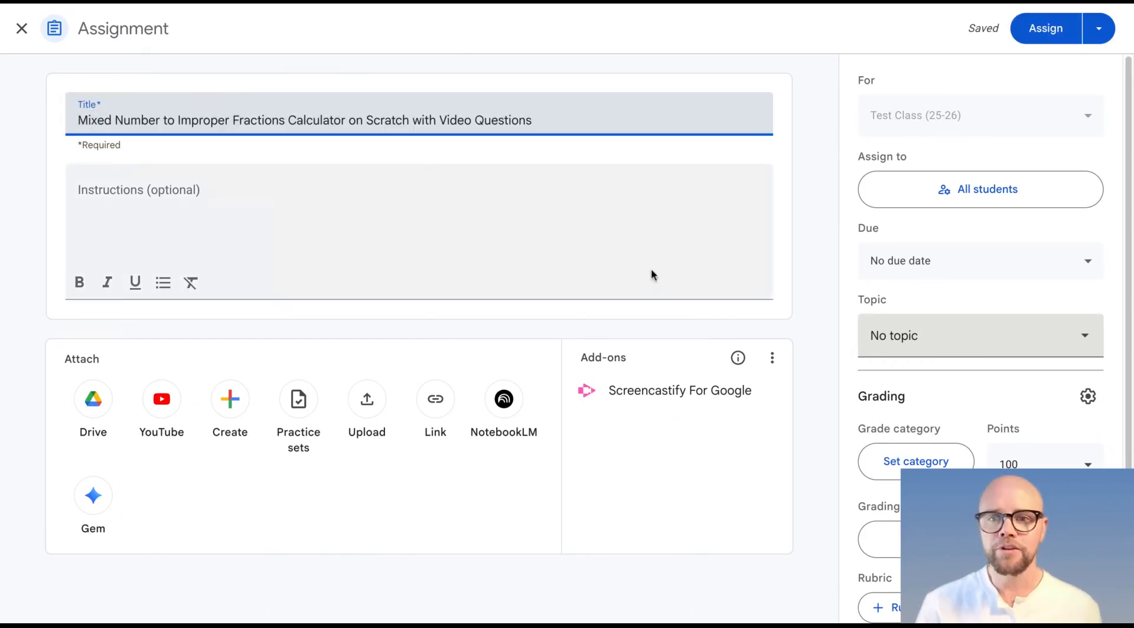
- Attach the recent Google Drive slides file "Improper & Mixed Number Calculator on Scratch" to the assignment
click(96, 403)
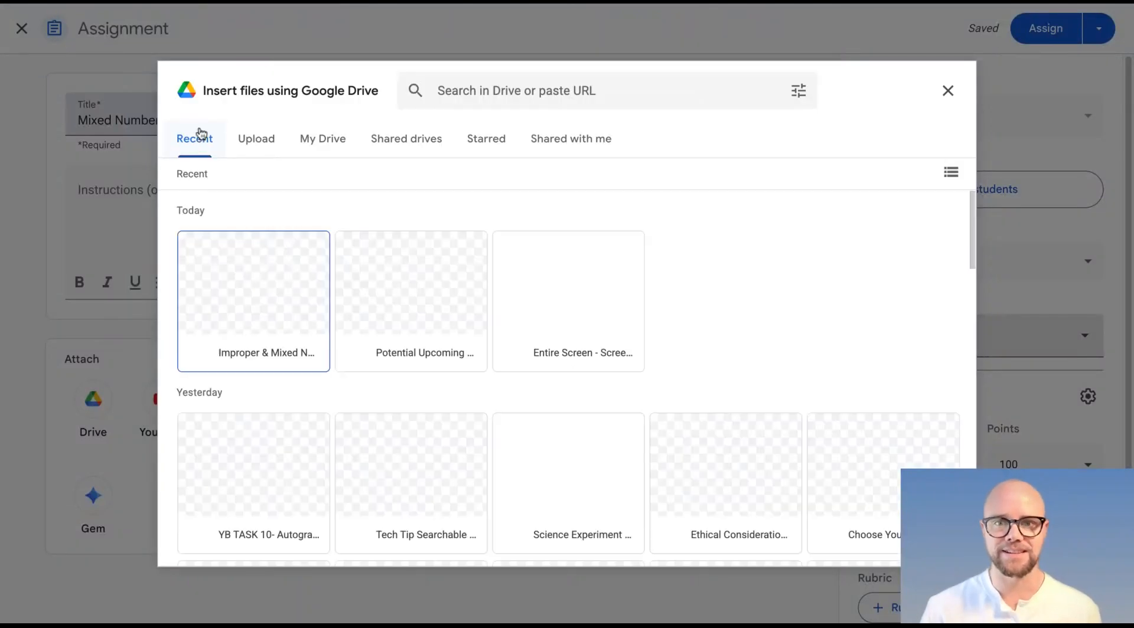
click(256, 271)
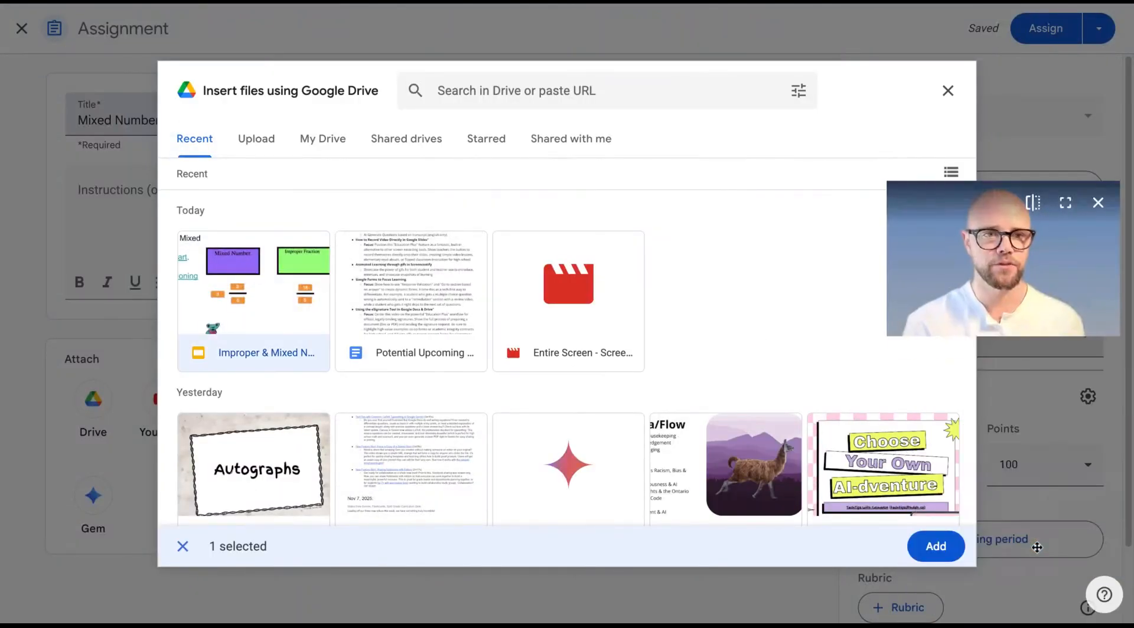
click(935, 547)
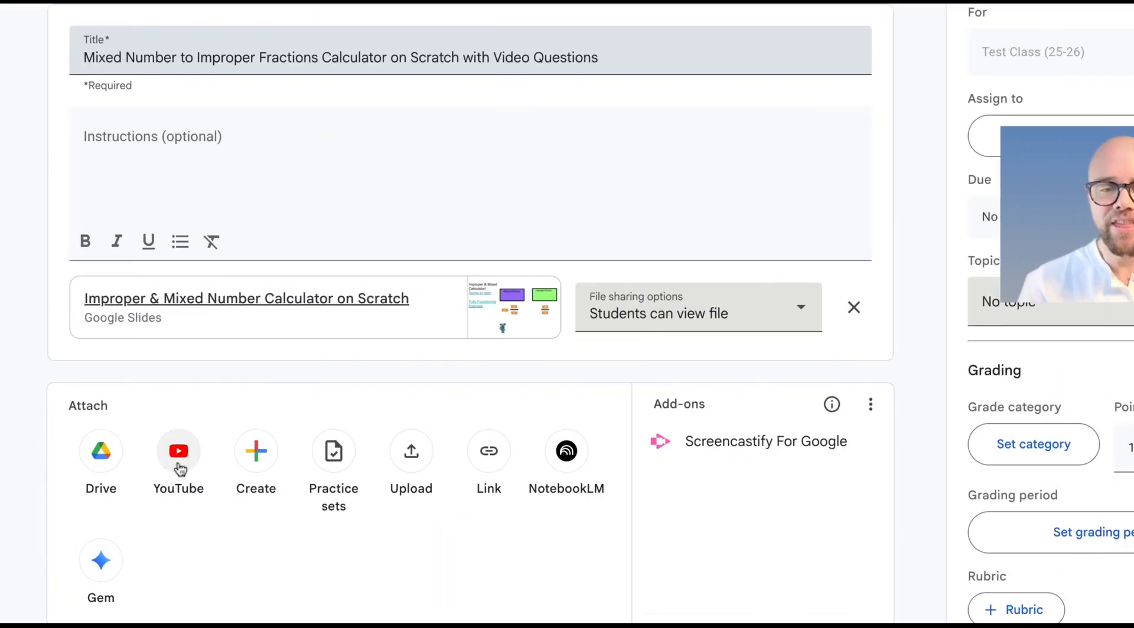
- Find the YouTube video "Improper Fraction and Mixed Number Calculator on Scratch" by its URL and choose to add questions to it
click(288, 378)
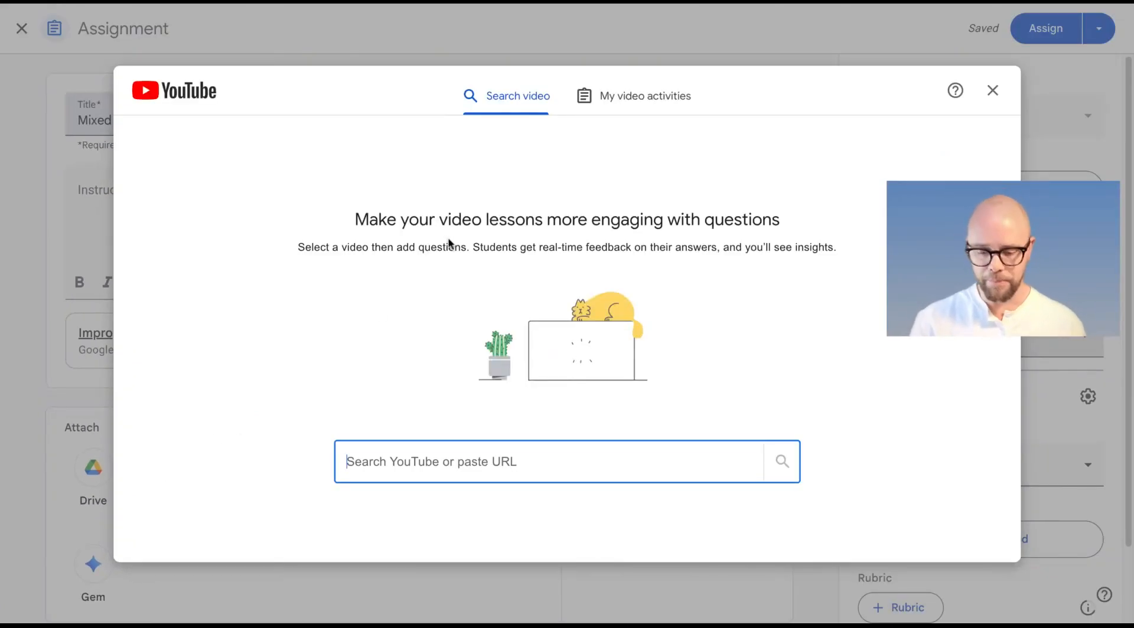
text(https://www.youtube.com/watch?v=J2FvHA8Eopl)
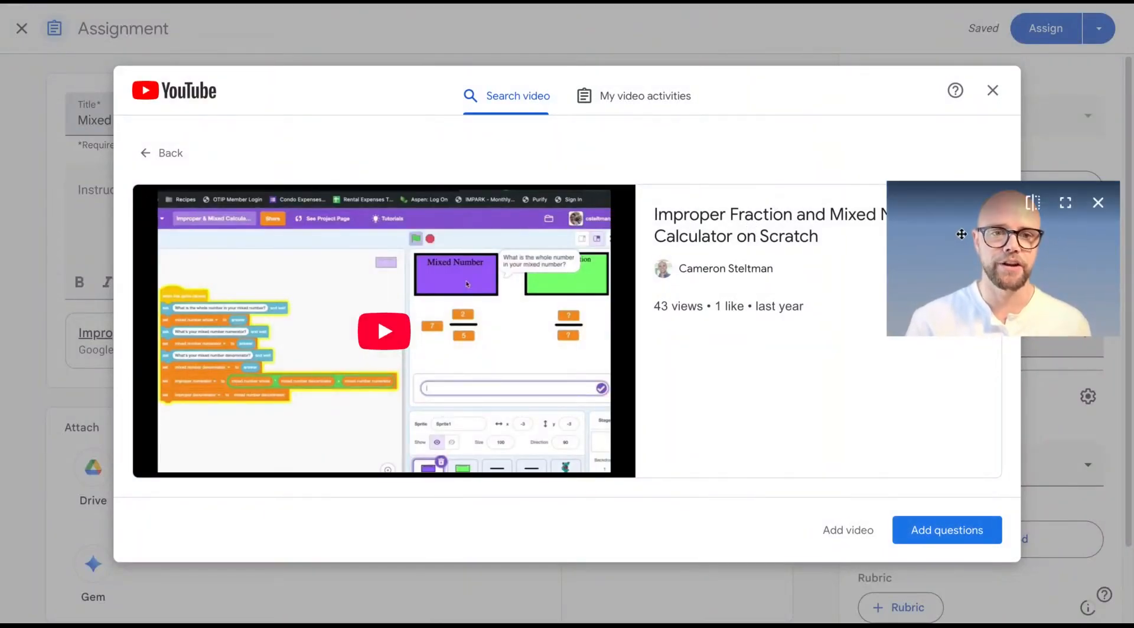
drag(933, 228, 948, 339)
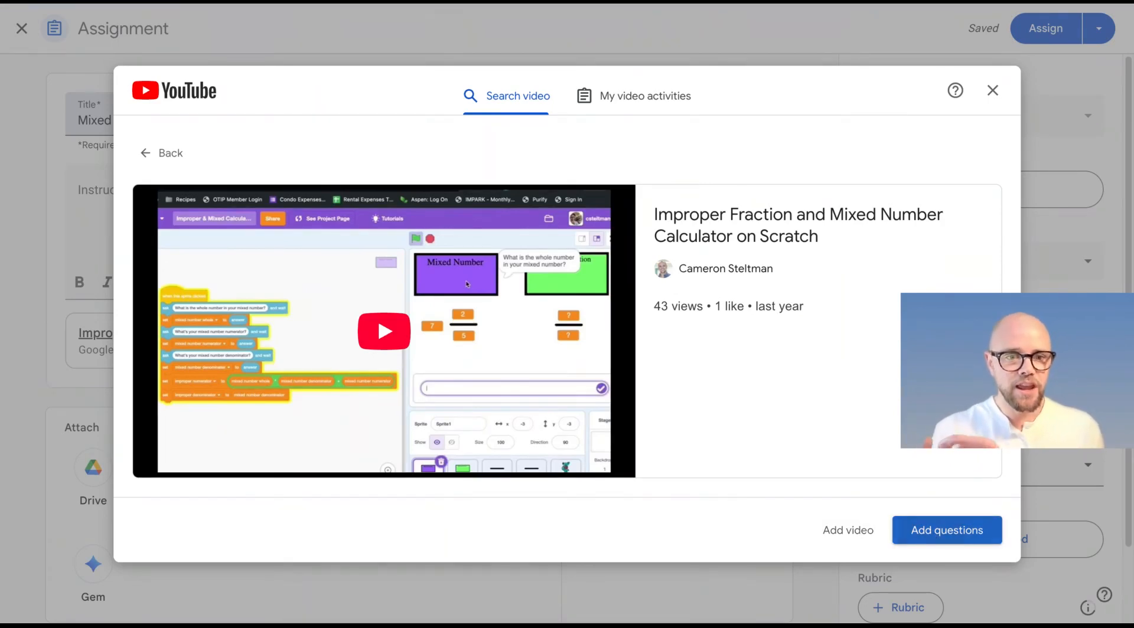
click(946, 531)
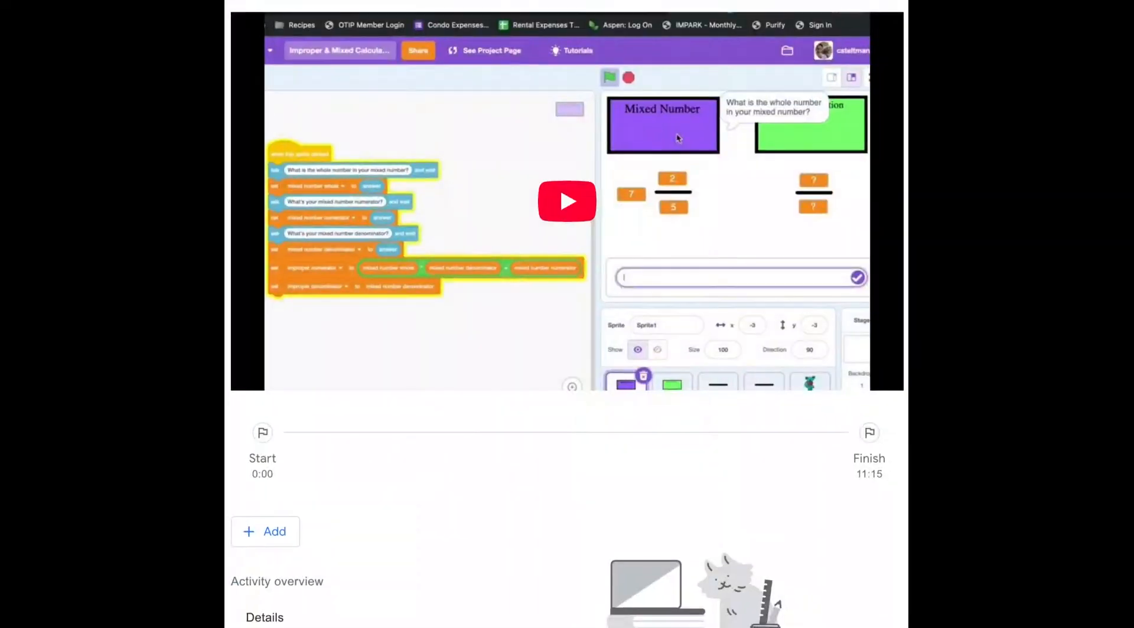
- Open the video activity's start details and look over the instructional text and the start and end time settings
scroll(449, 454, down, 2)
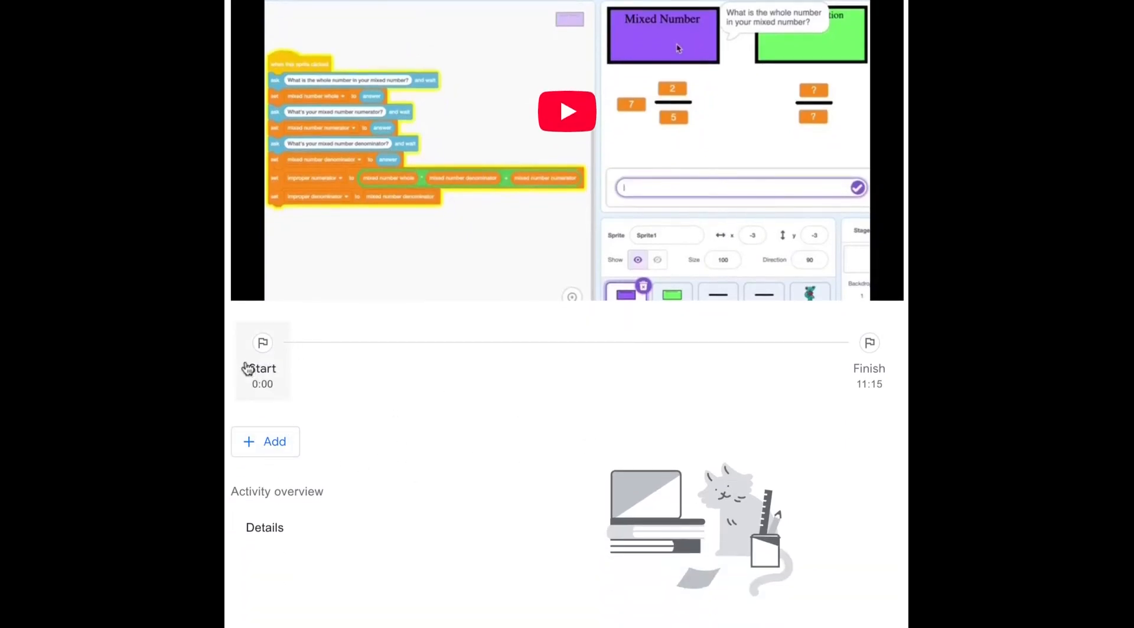
click(253, 374)
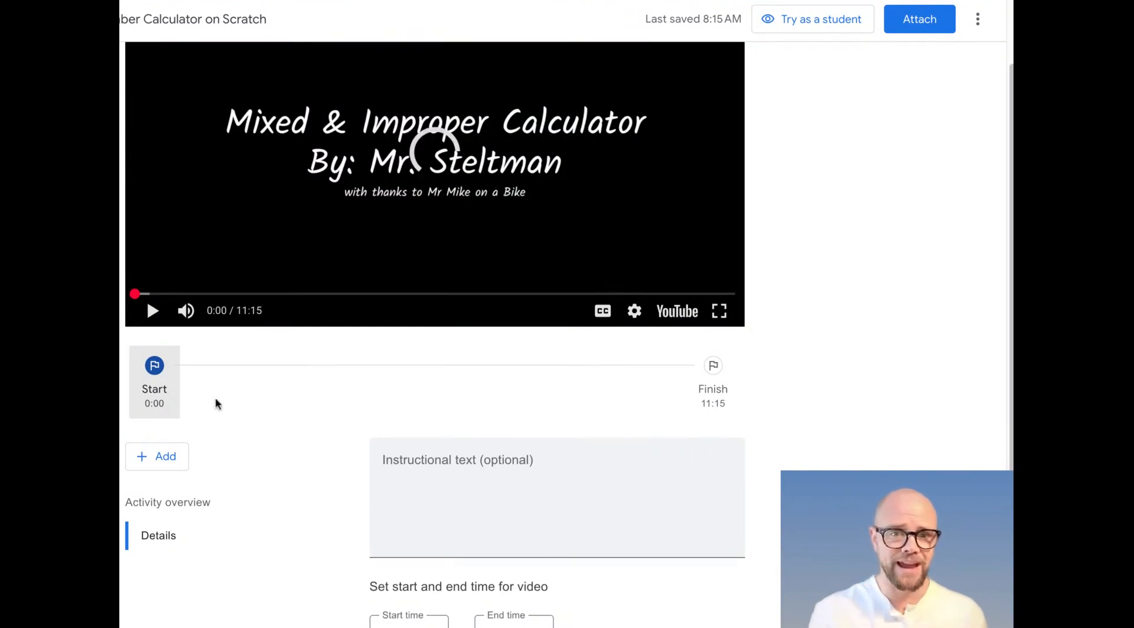
scroll(427, 452, down, 2)
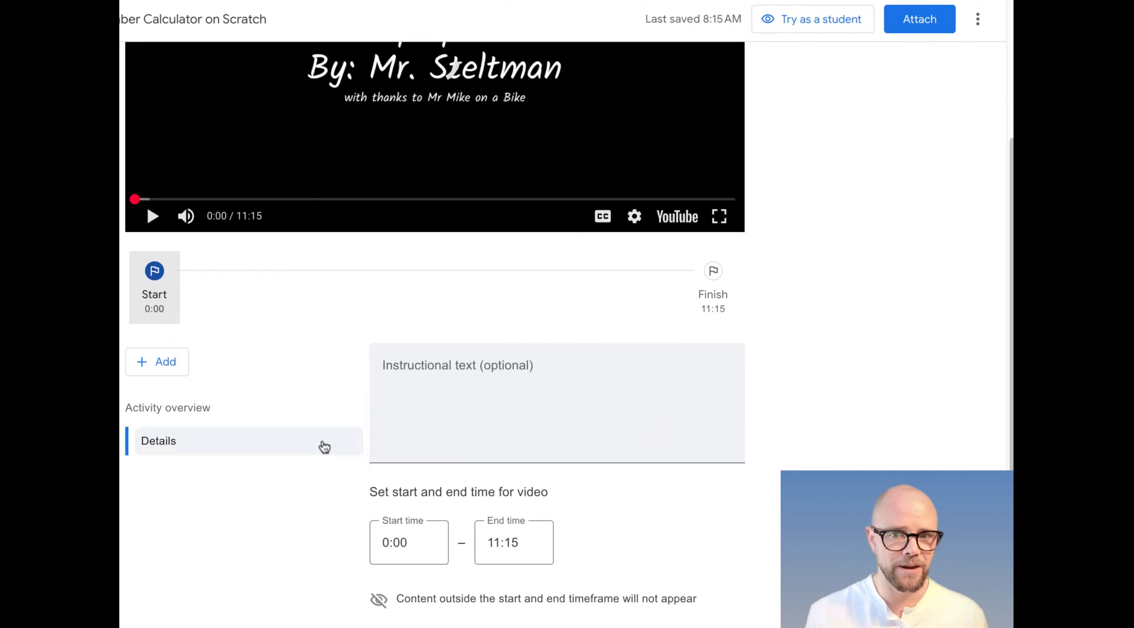
scroll(323, 399, up, 1)
scroll(319, 390, up, 1)
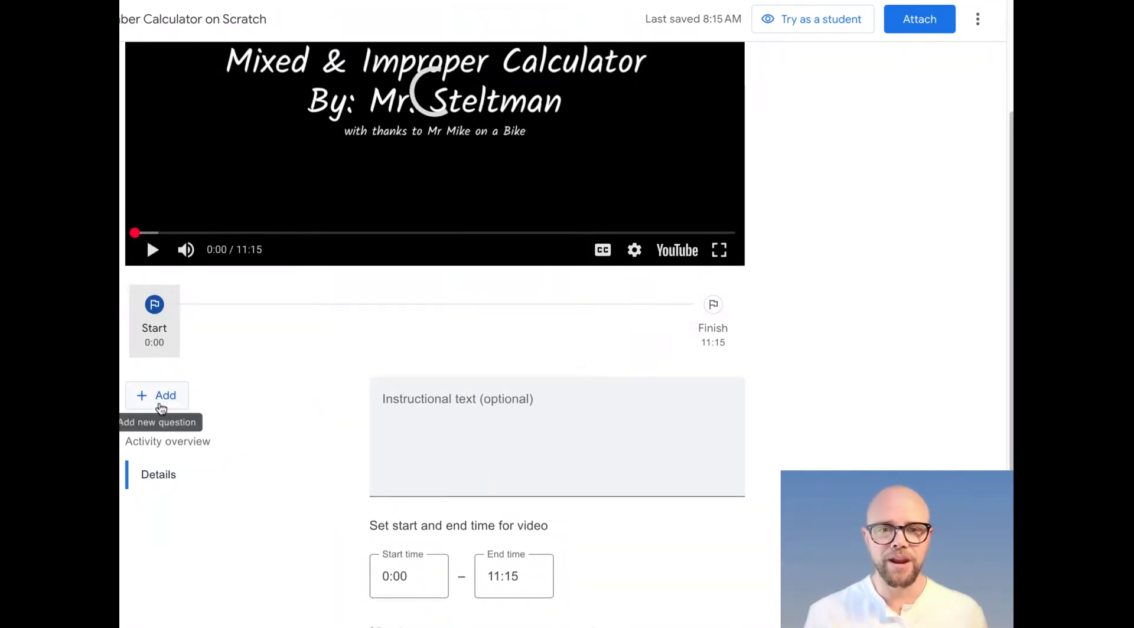
- Add a multiple-choice question to the video activity and set its question time to 6:50
click(153, 398)
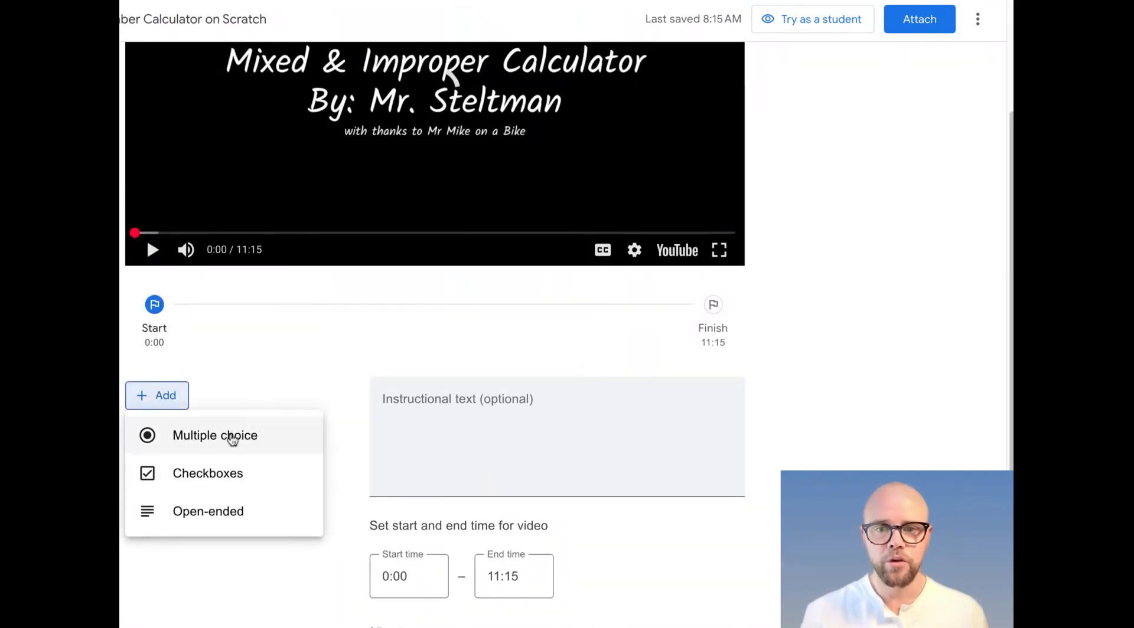
click(233, 440)
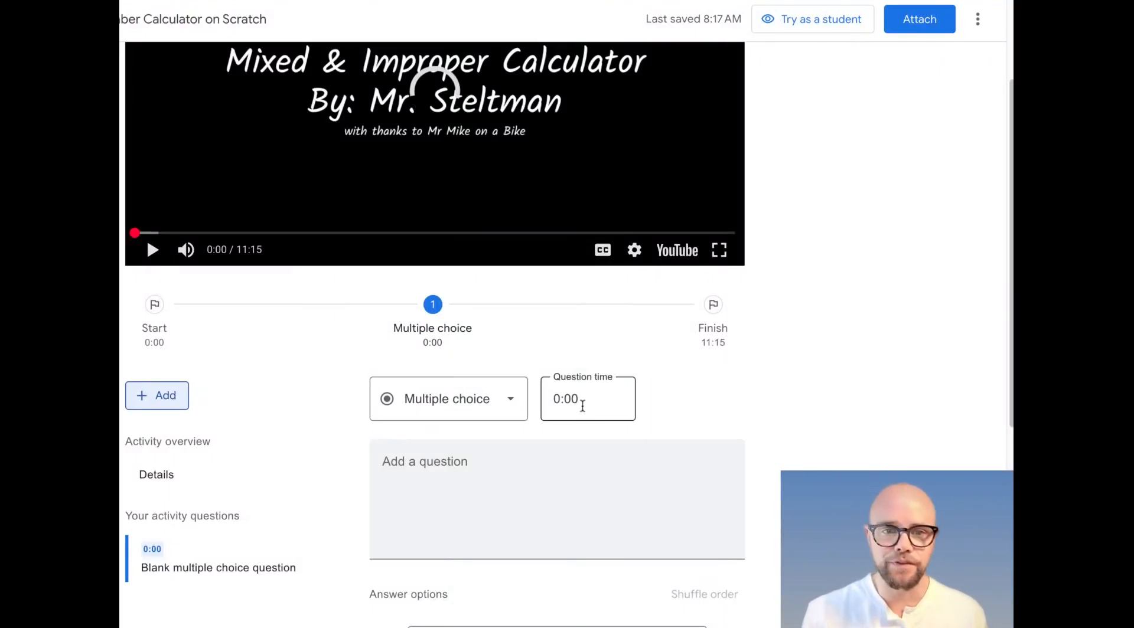
click(582, 406)
text(6:50)
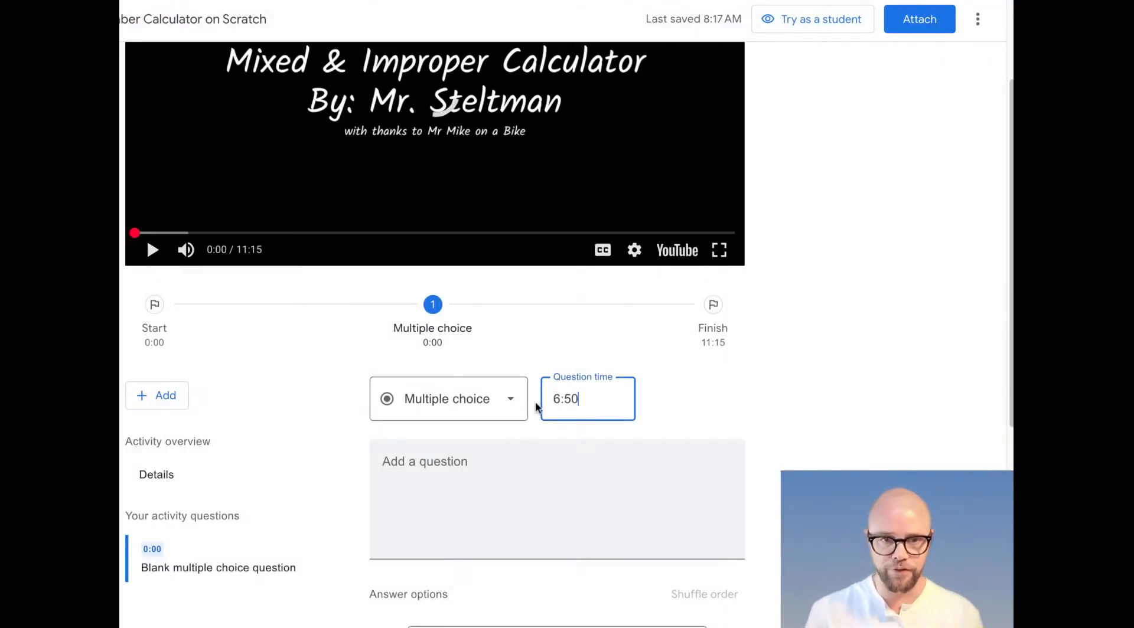
click(540, 471)
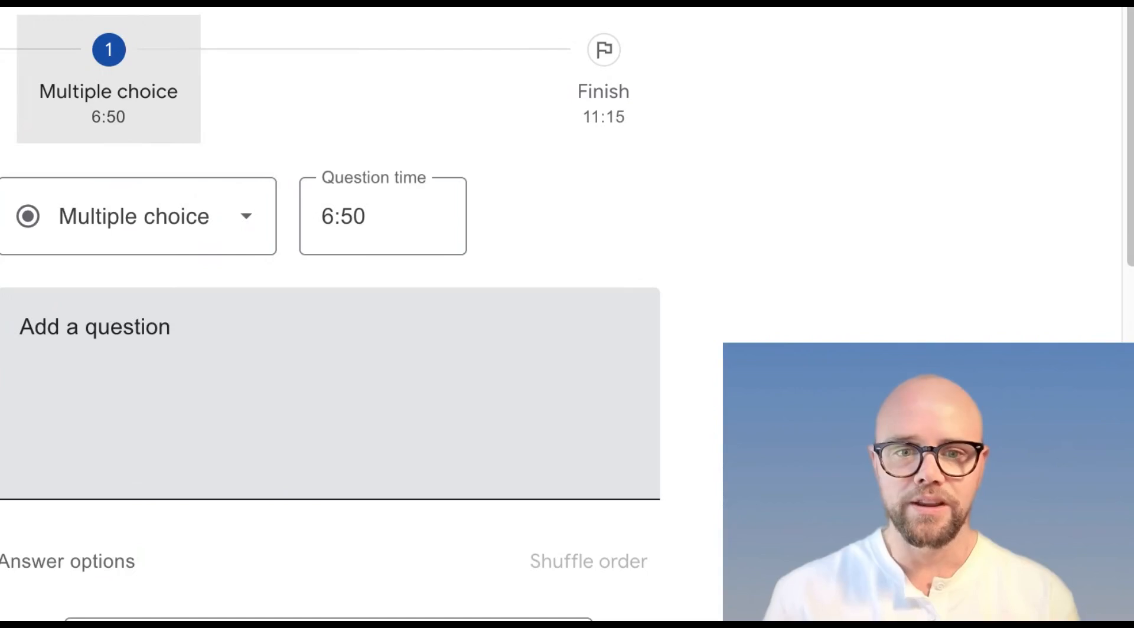
- Enter "6 and 7/10 as an improper fraction?" as the text of the question at 6:50
click(557, 477)
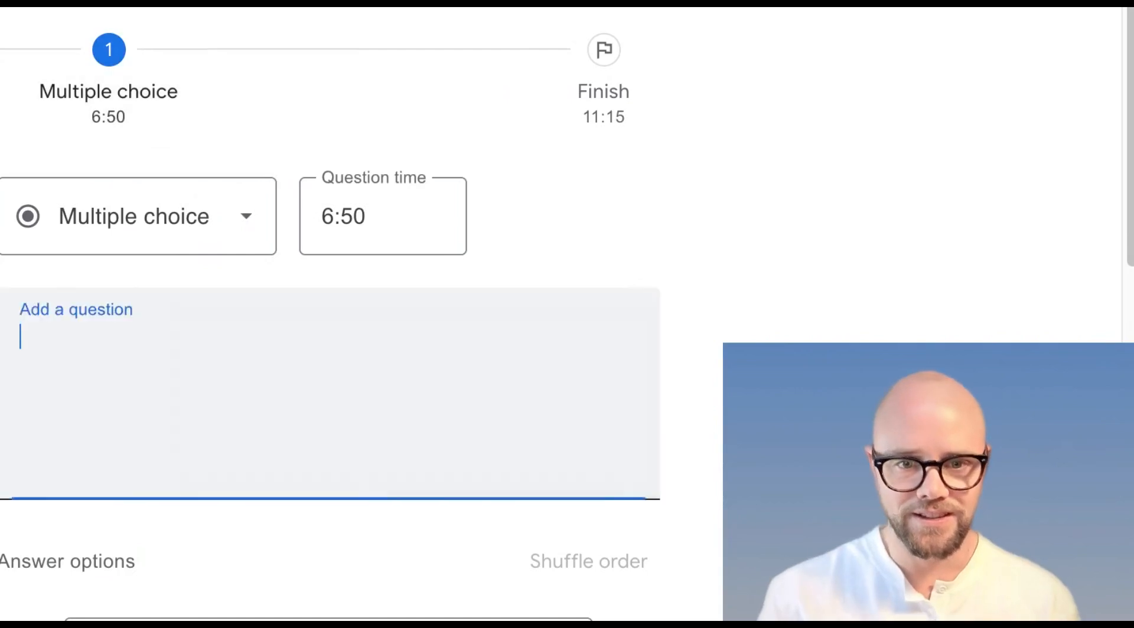
text(6 and 7/2)
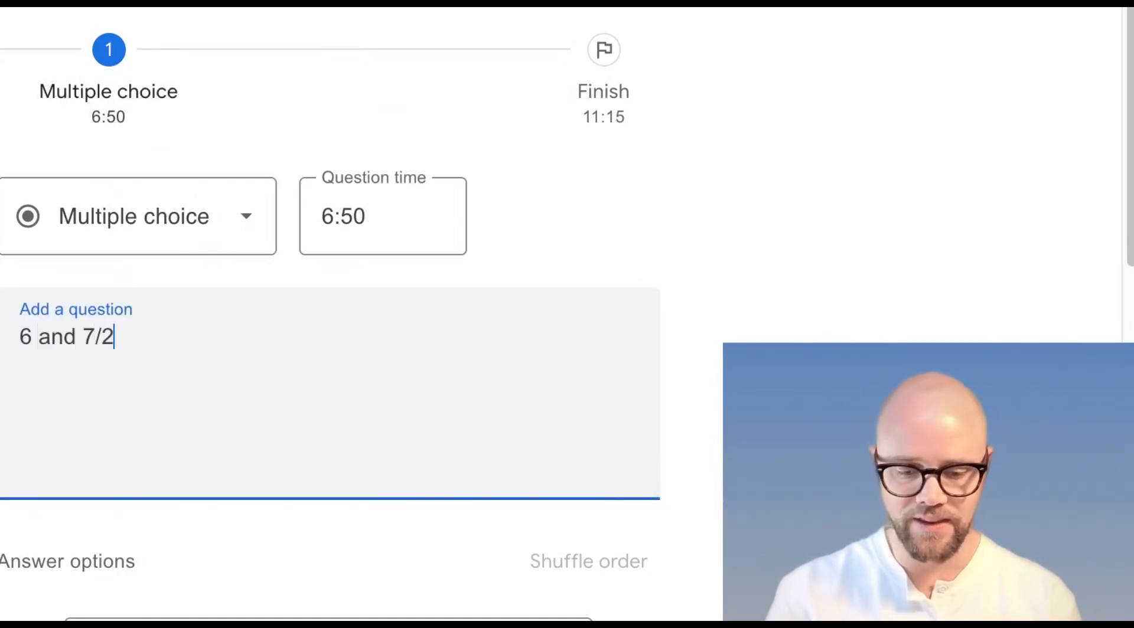
key(BackSpace)
text(10)
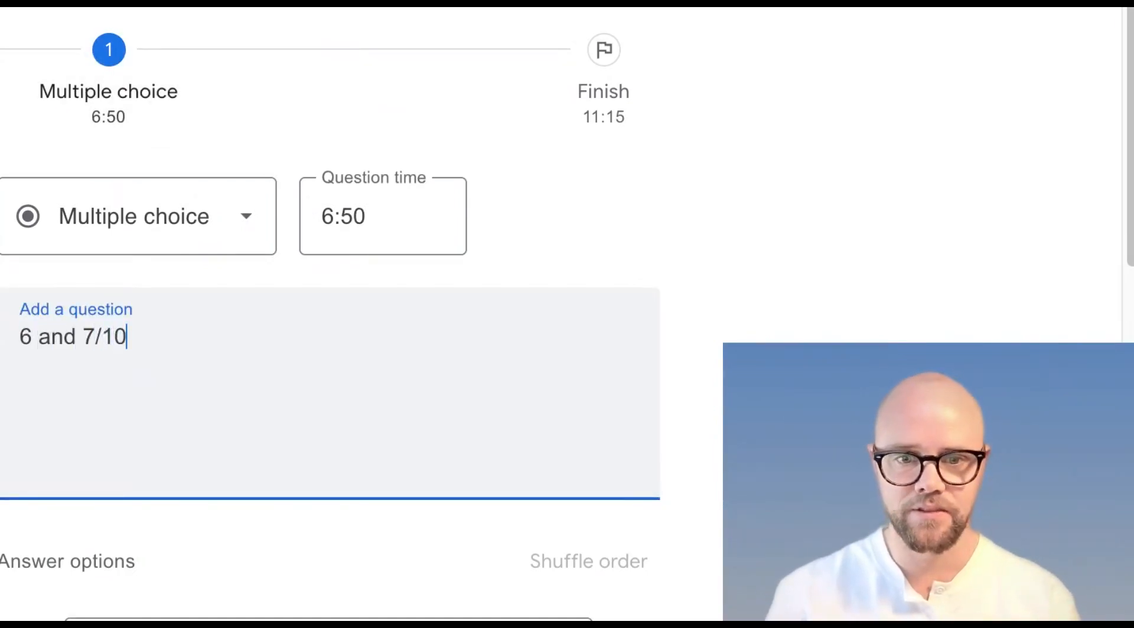
text( as an improper f)
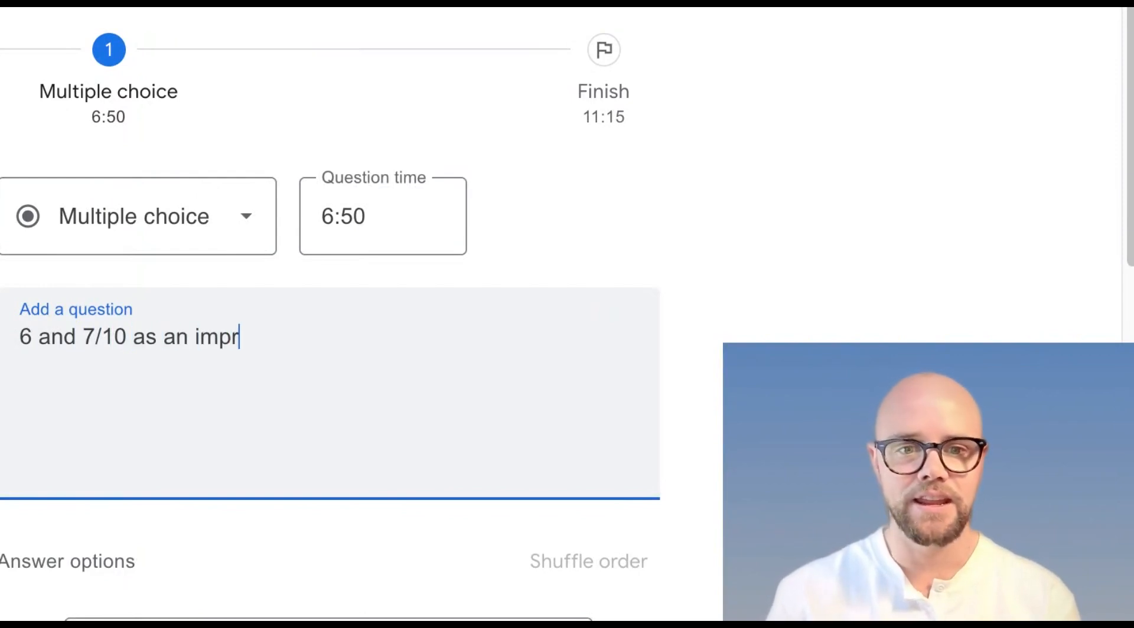
text(rac)
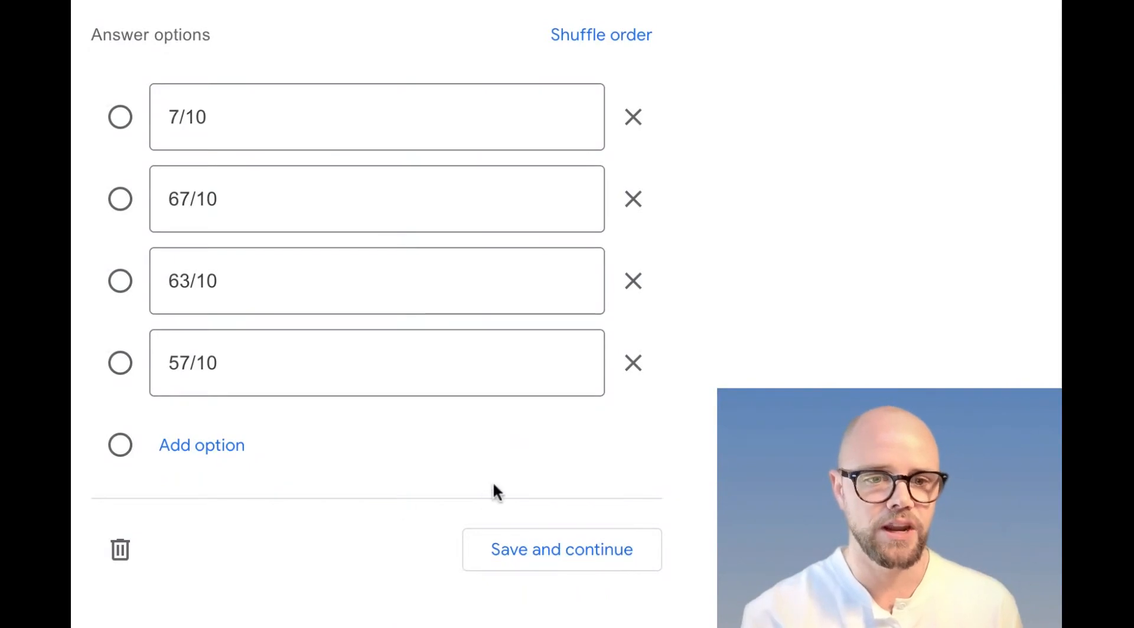
- Shuffle the answer options, mark 67/10 as the correct answer and save the question
click(586, 28)
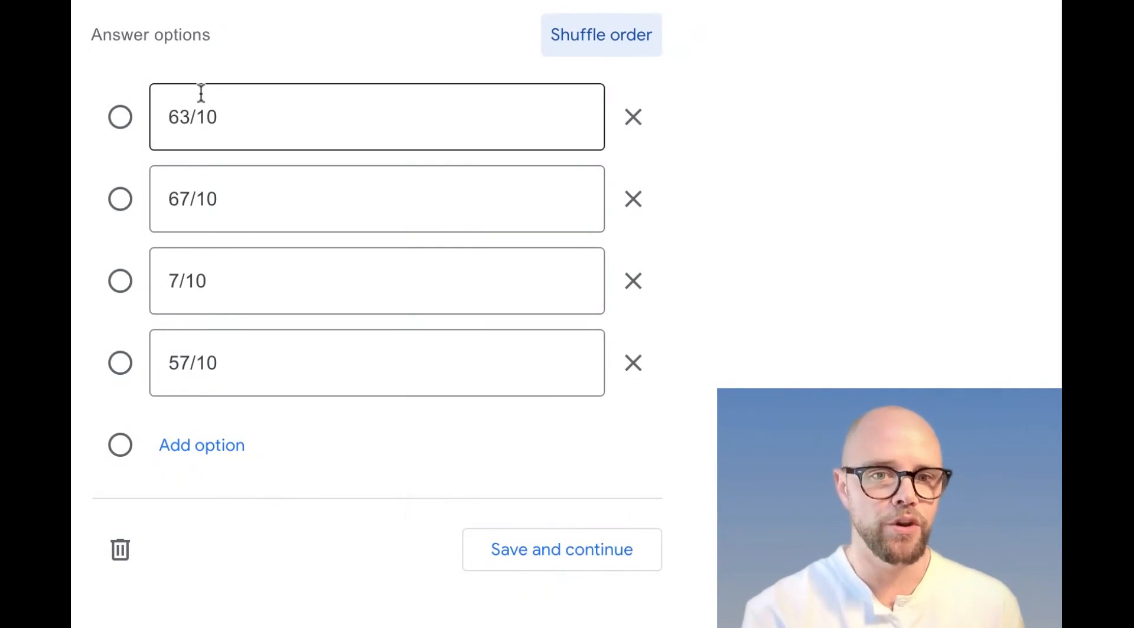
click(121, 200)
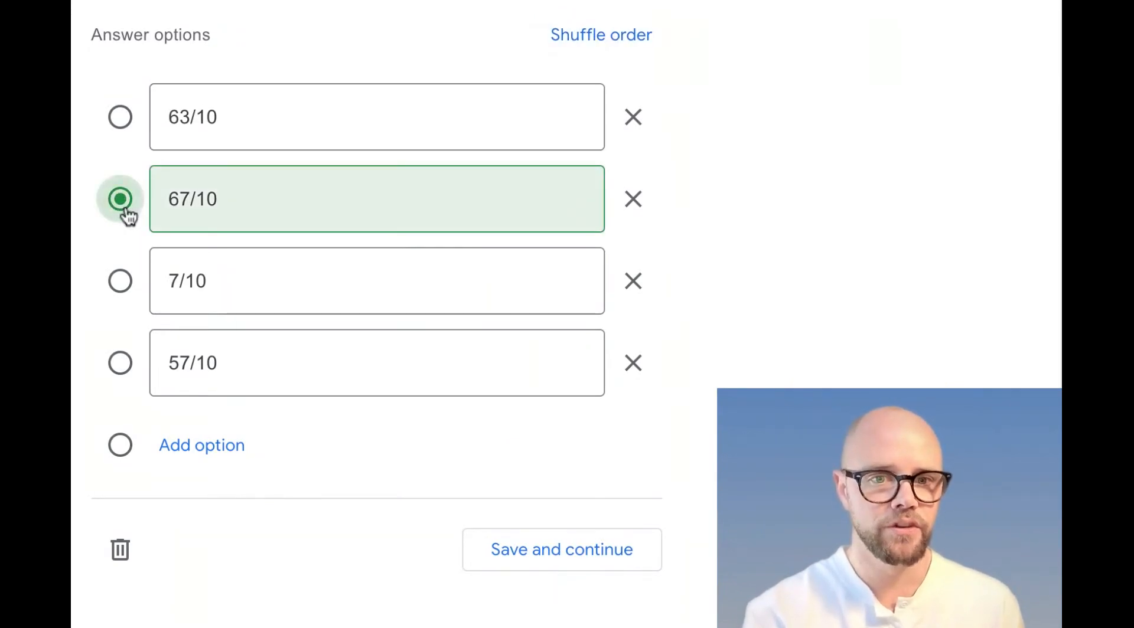
click(592, 564)
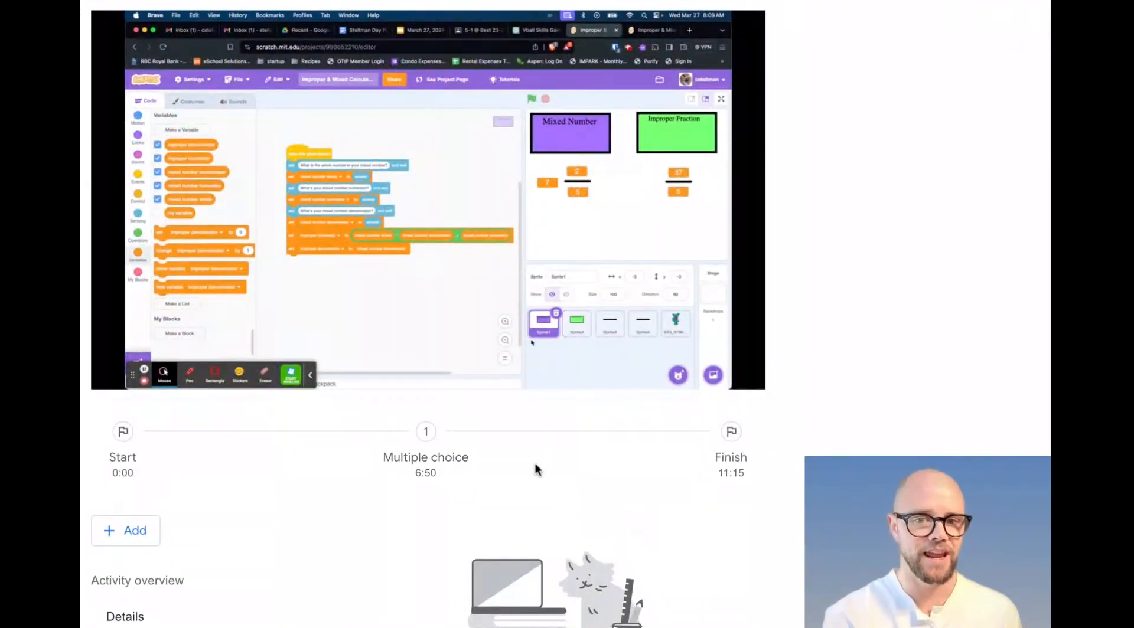
- Pause the video and add a second multiple-choice question with its question time set to 11:07
click(120, 372)
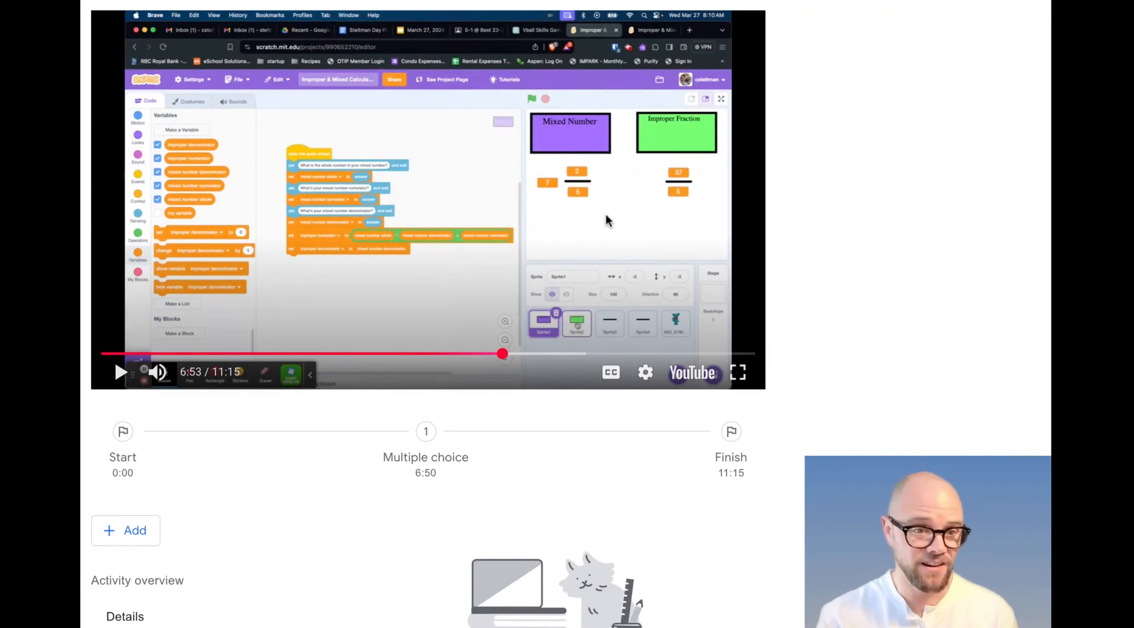
scroll(487, 387, down, 2)
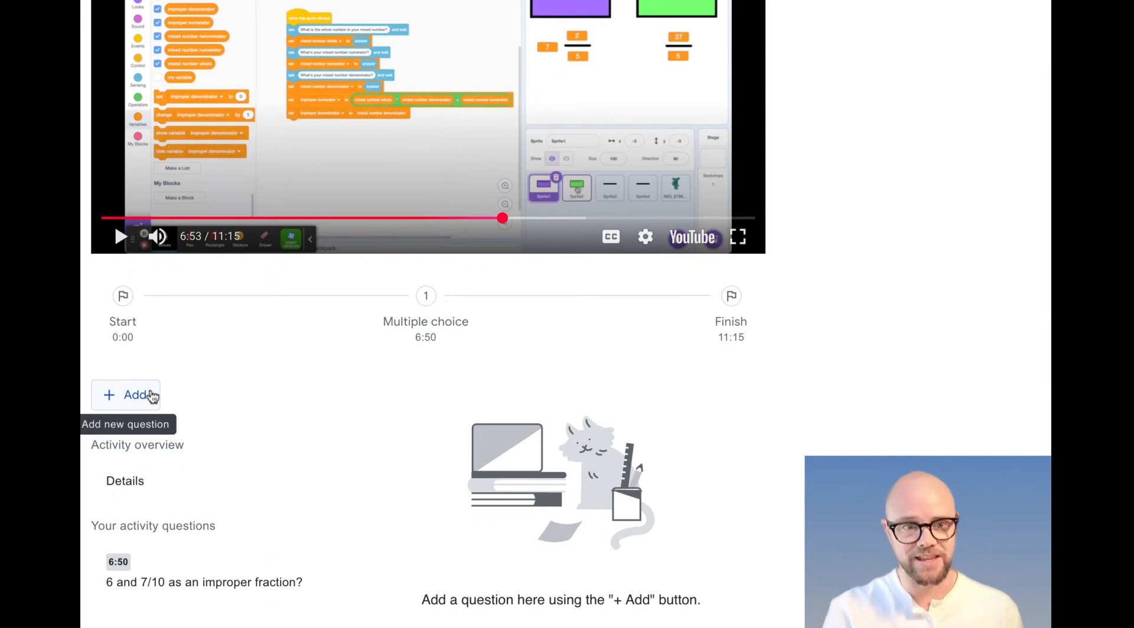
click(151, 396)
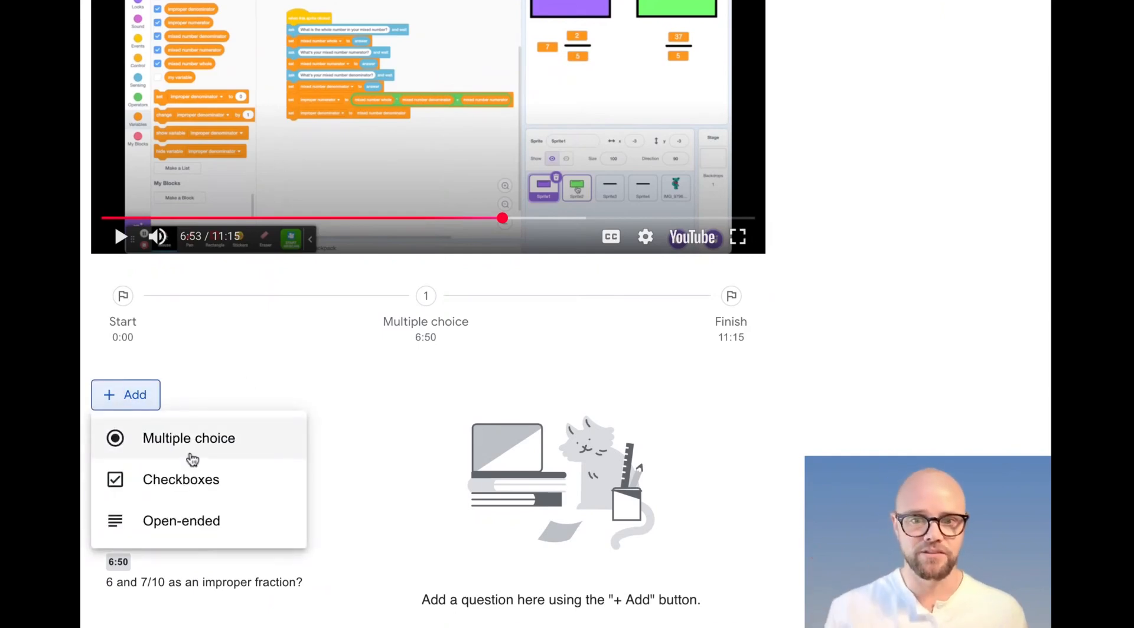
click(189, 438)
click(584, 401)
text(11:)
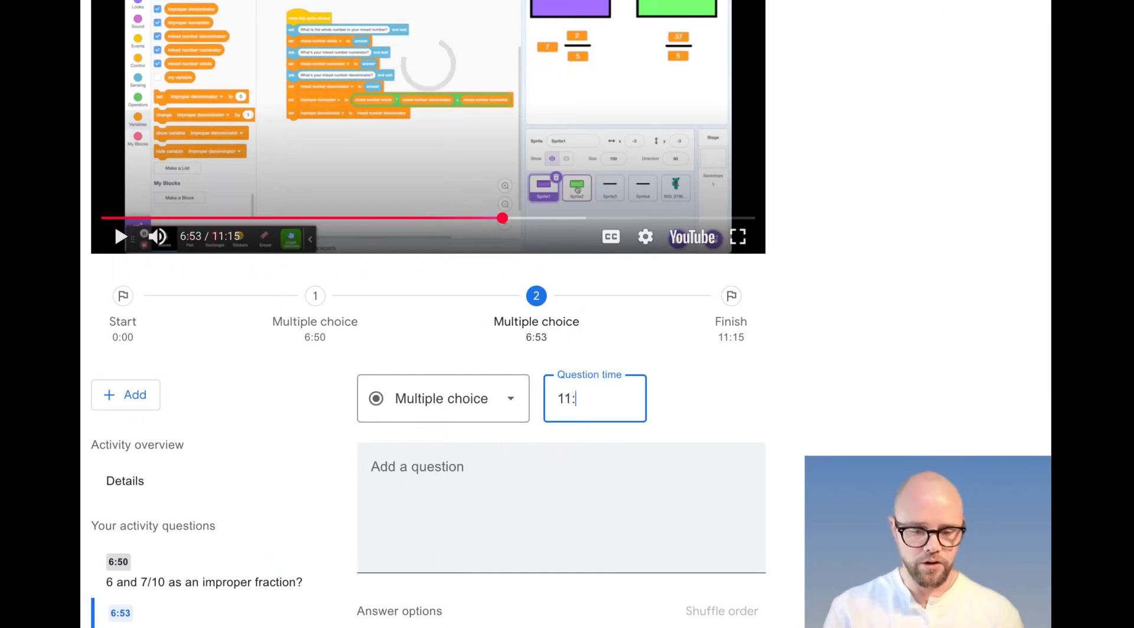
text(07)
key(Return)
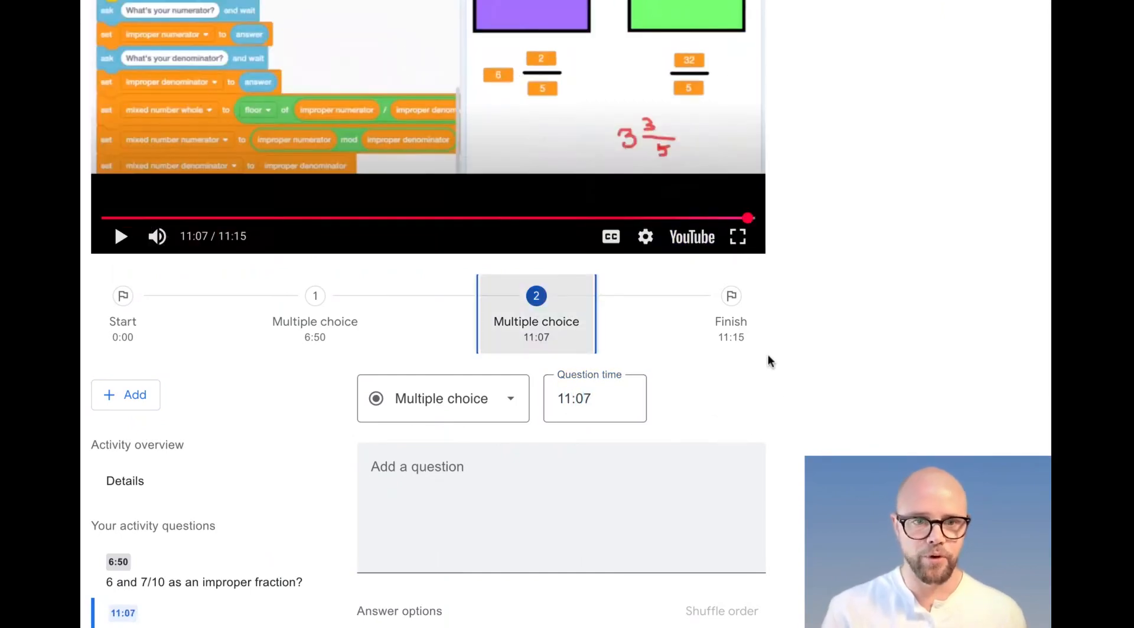
- Try "7 and 1/2" as the correct answer to the 45/6 mixed-number question, but keep "7 and 3/6" selected
scroll(769, 357, down, 2)
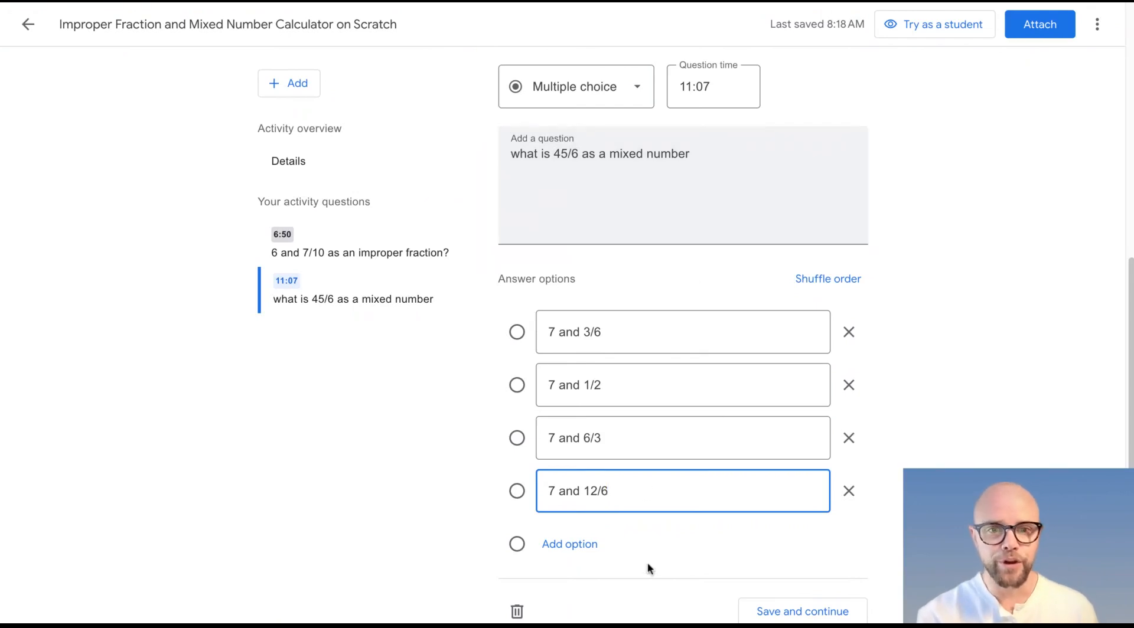
click(517, 331)
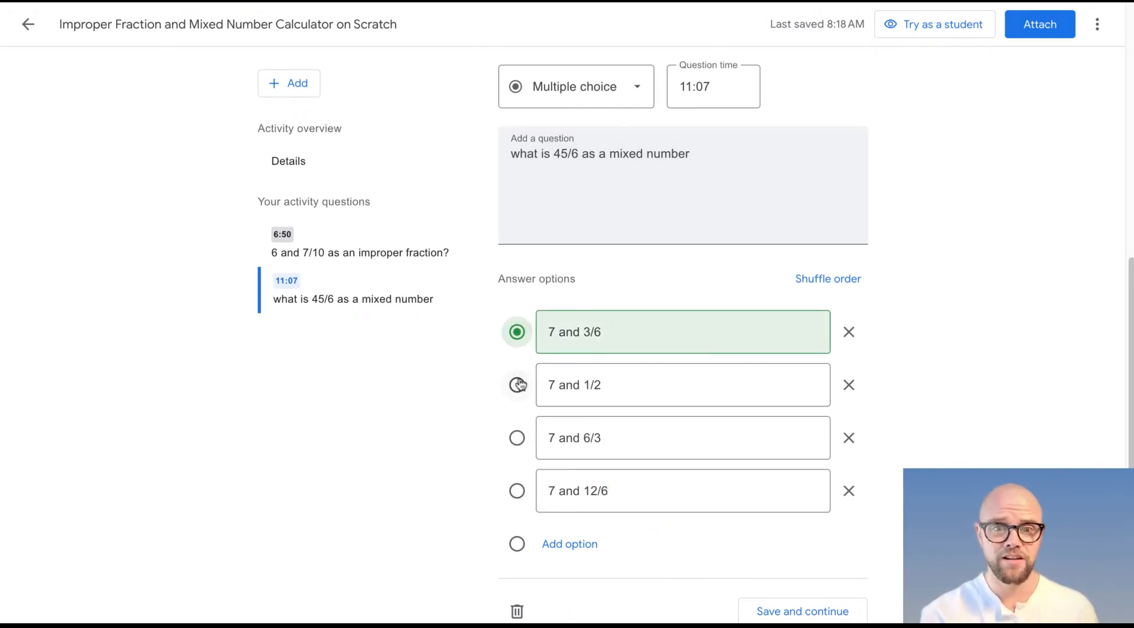
click(518, 384)
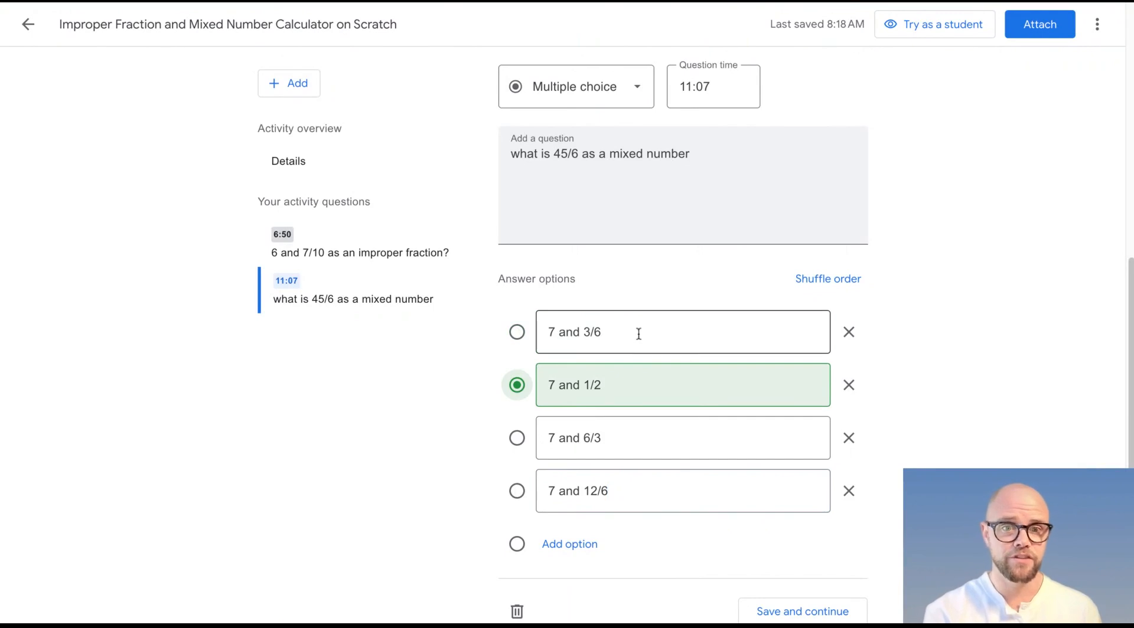
click(517, 331)
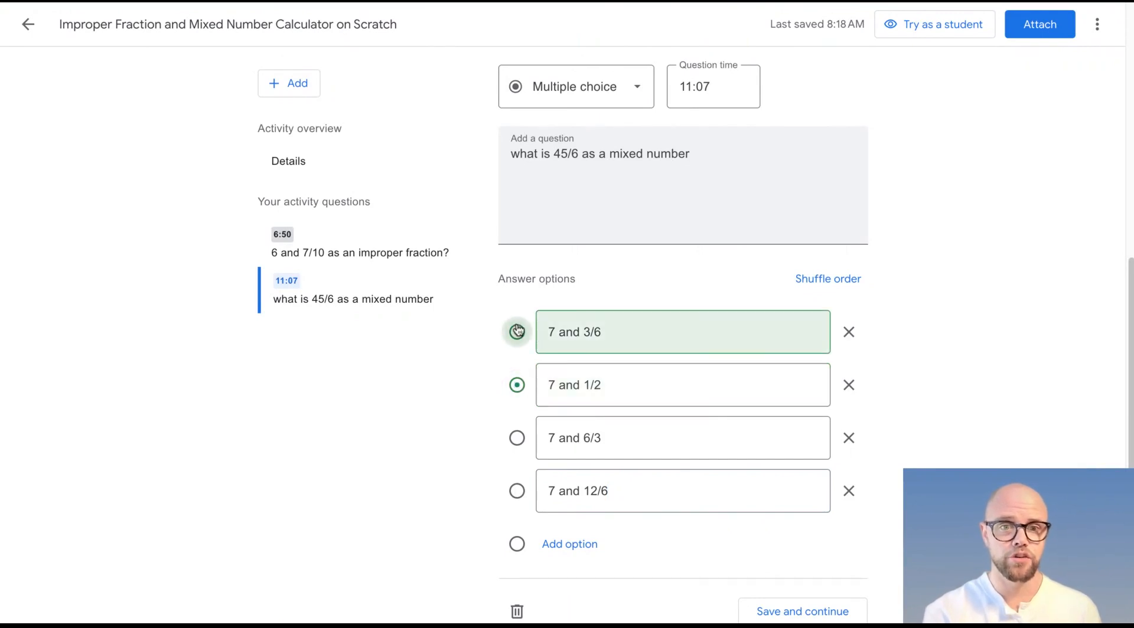
- Replace the "7 and 1/2" answer option with "7 and 14/6" and save the 45/6 mixed-number question
scroll(670, 420, down, 1)
click(652, 349)
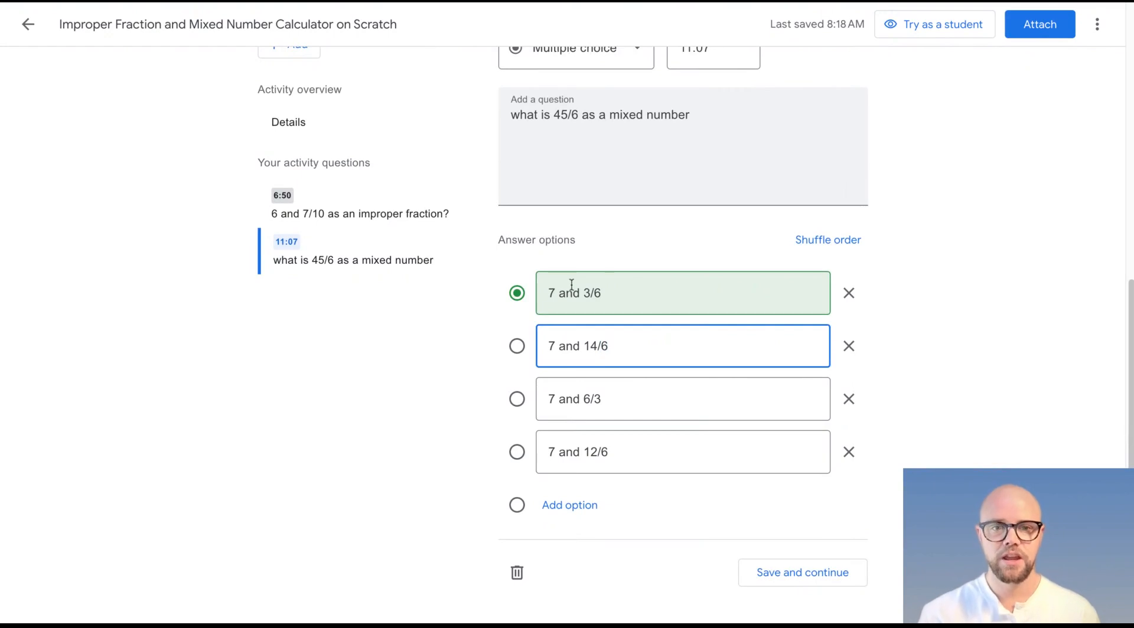
click(798, 571)
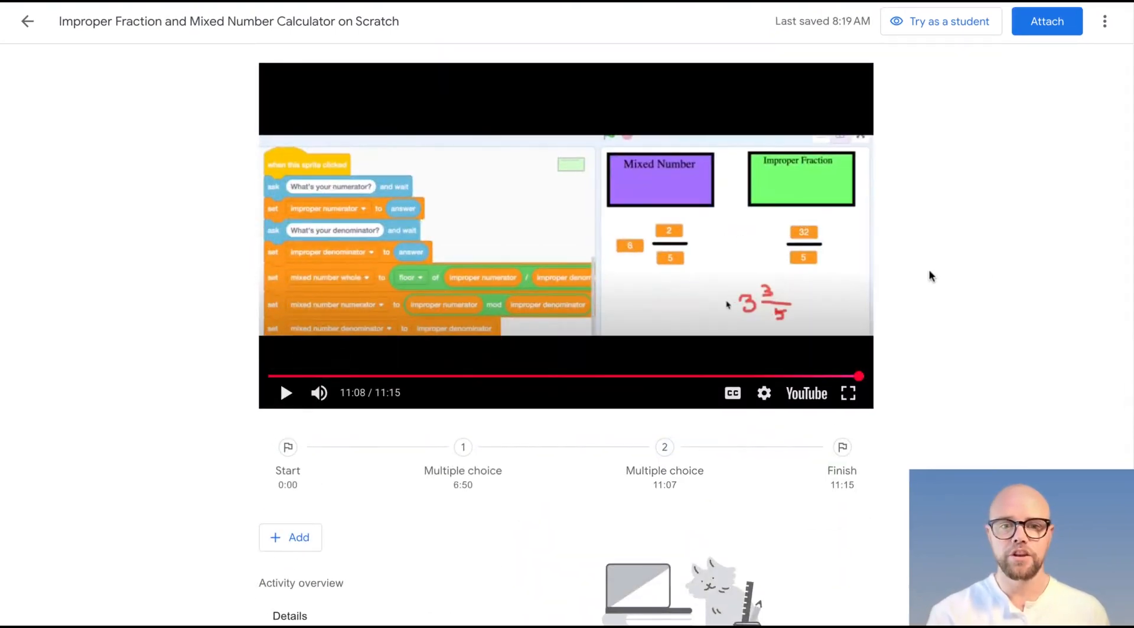
- Preview the video activity as a student and start it from its instructions page
scroll(995, 229, down, 3)
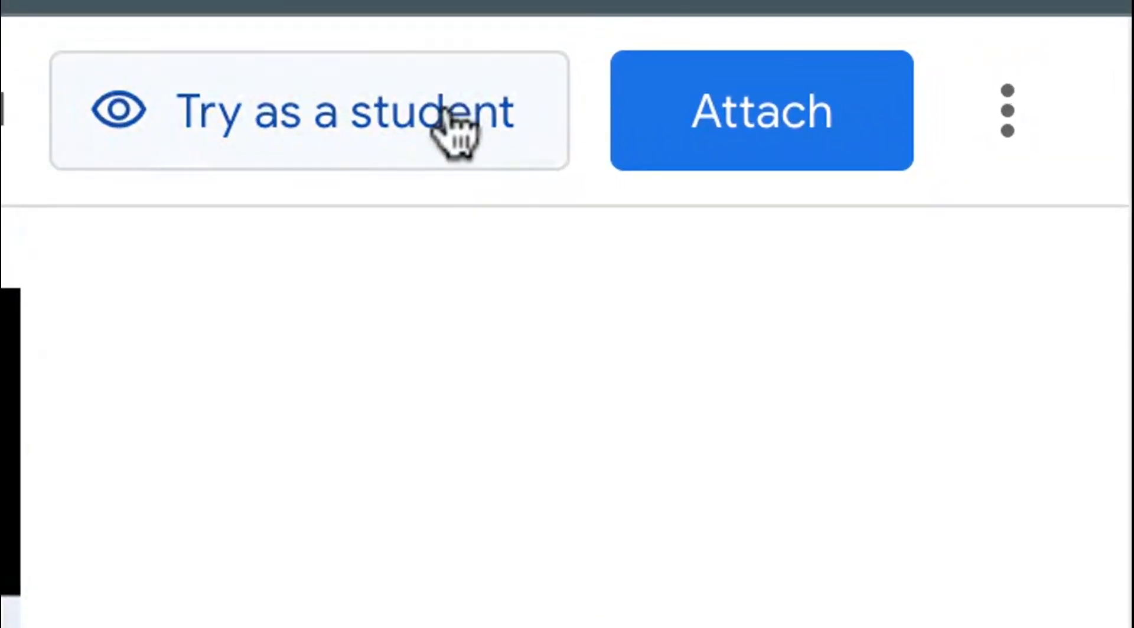
click(445, 115)
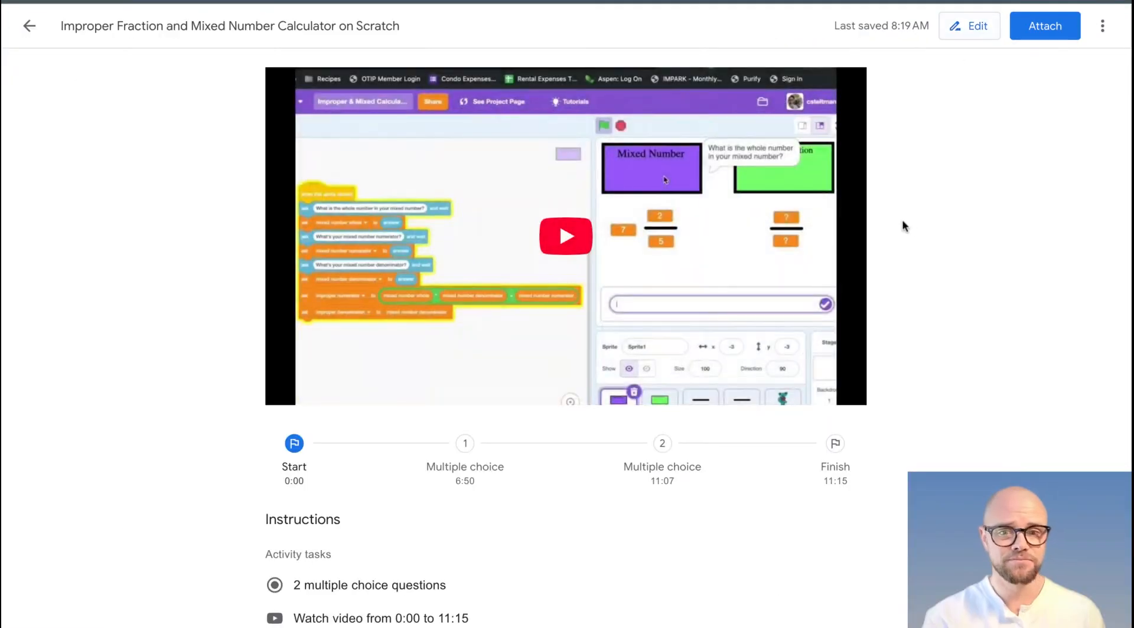
scroll(805, 588, down, 2)
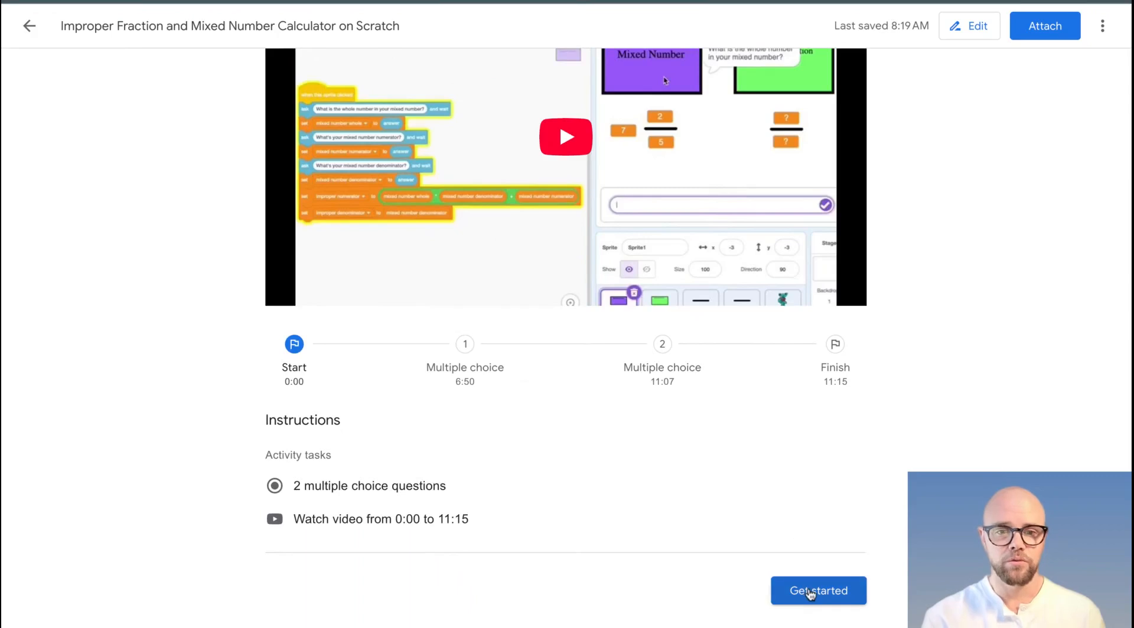
click(804, 587)
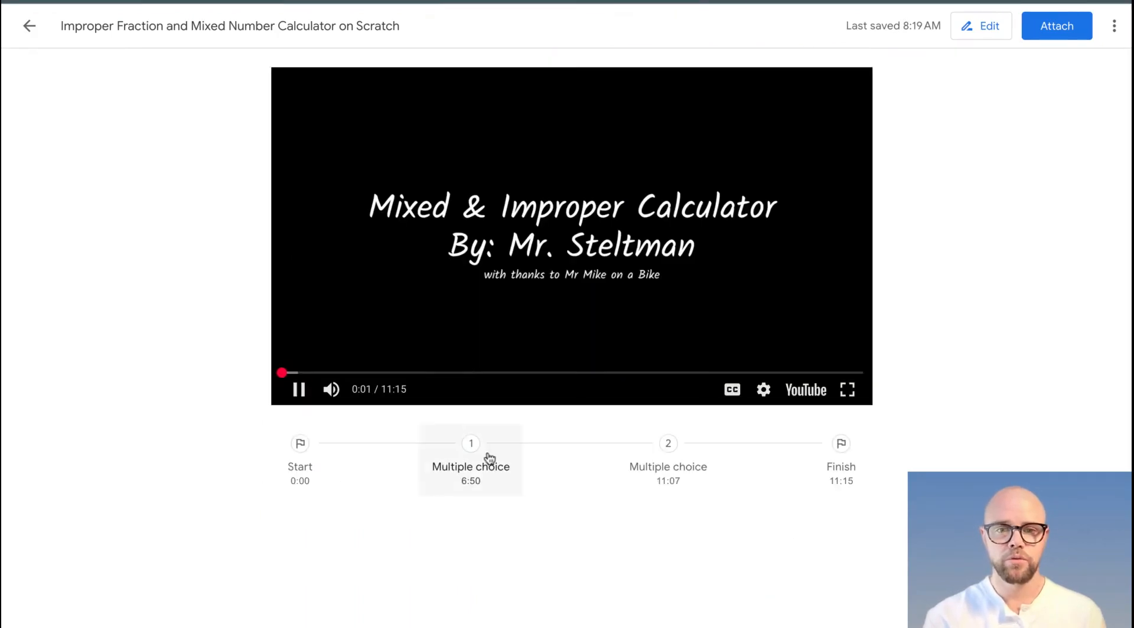
- Skip to the 6:50 question in the student preview, submit 67/10 as the answer and continue the video
click(458, 460)
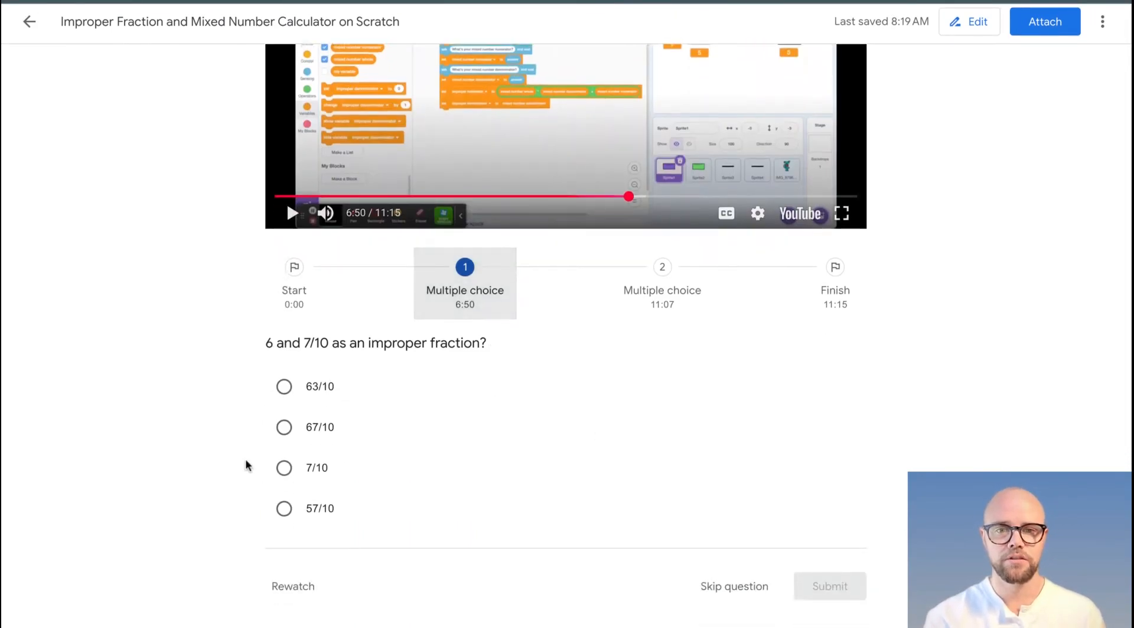
click(283, 427)
click(830, 587)
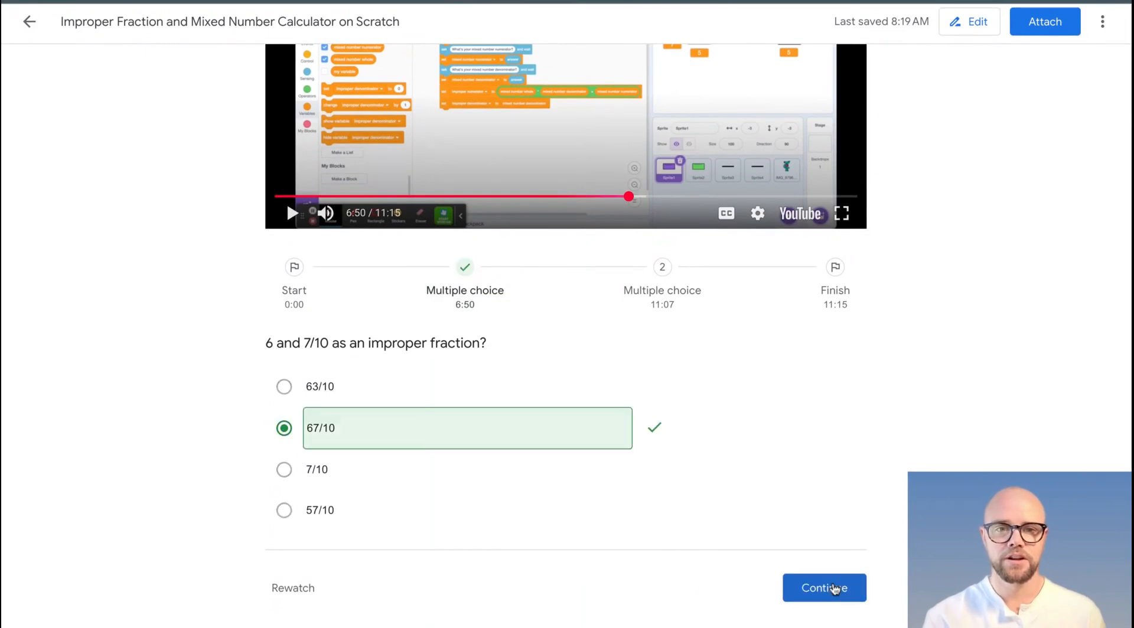
click(842, 591)
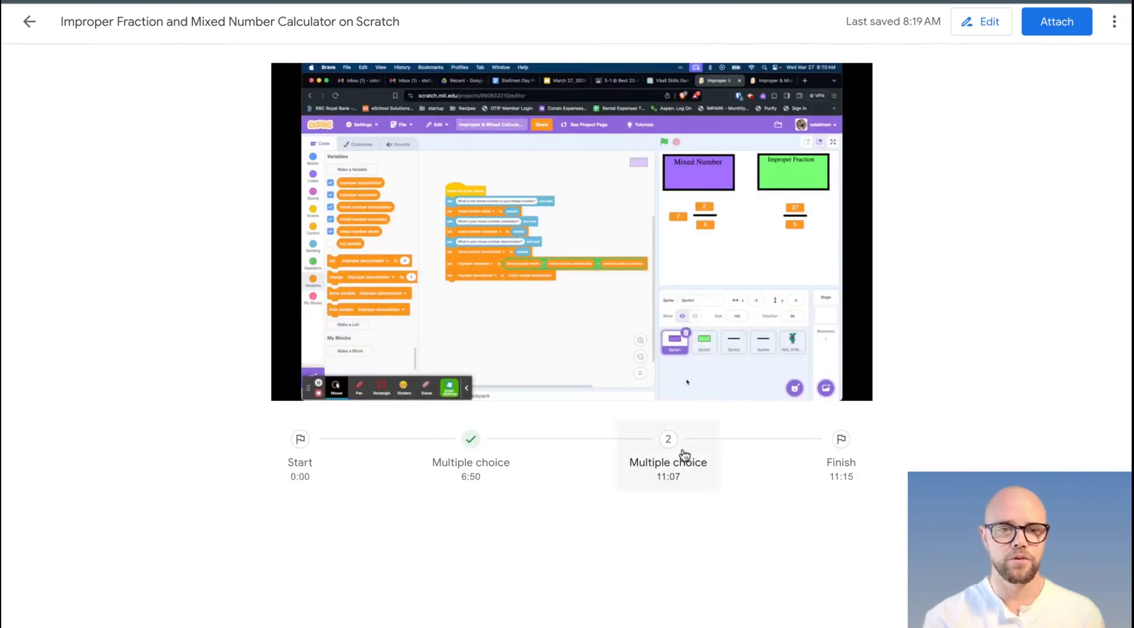
- Skip to the 11:07 question in the student preview, submit "7 and 3/6" as the answer and continue the video
click(679, 458)
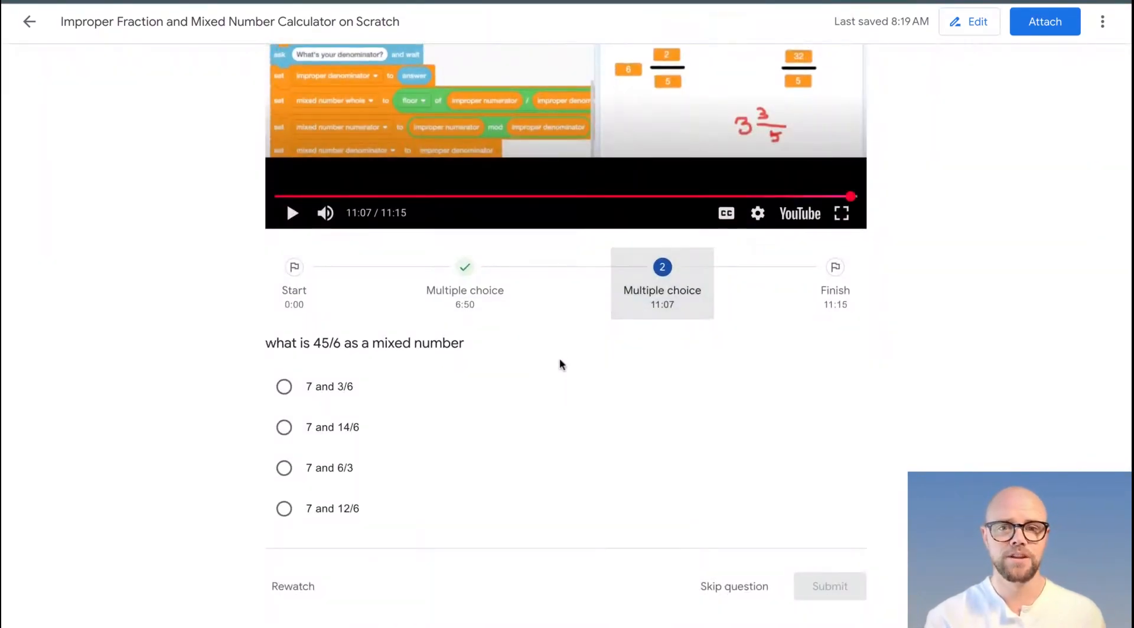
click(287, 393)
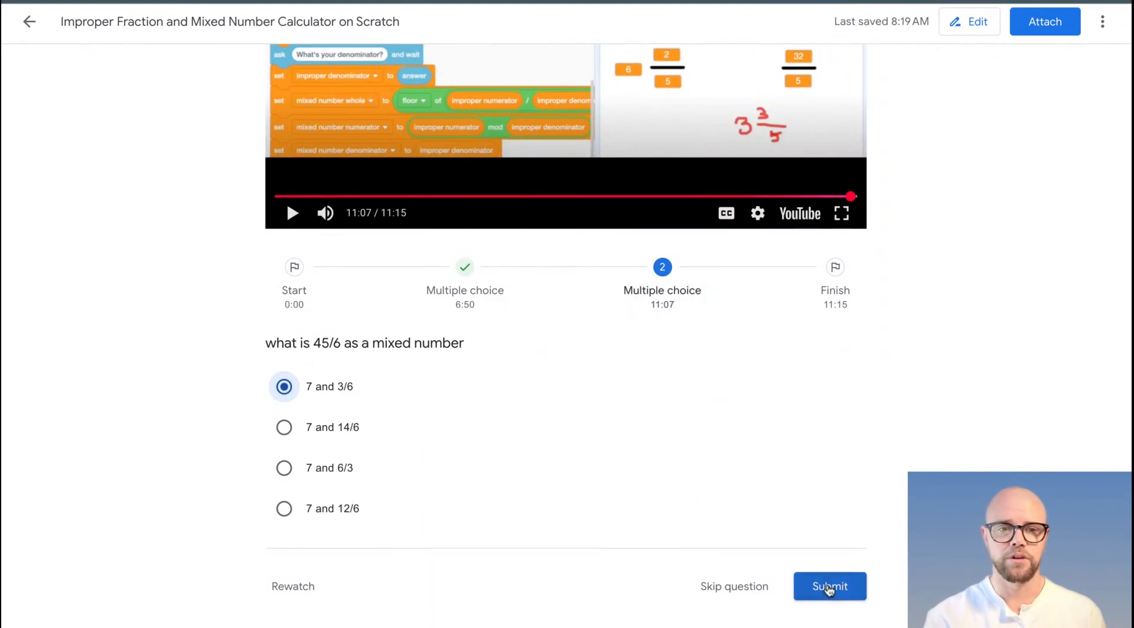
click(828, 587)
click(821, 589)
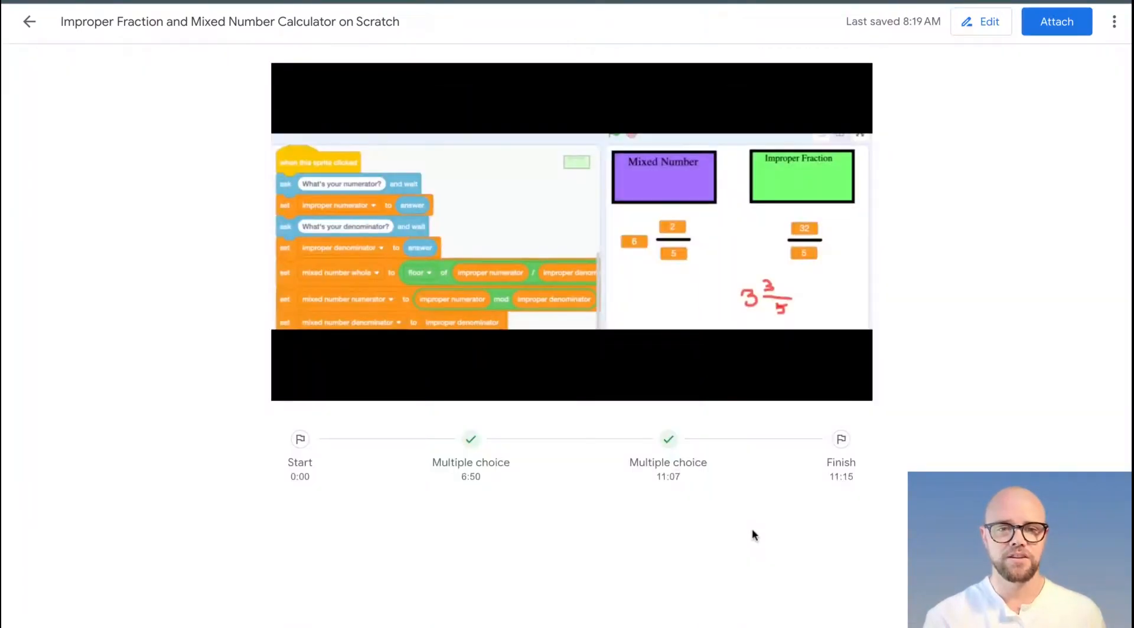